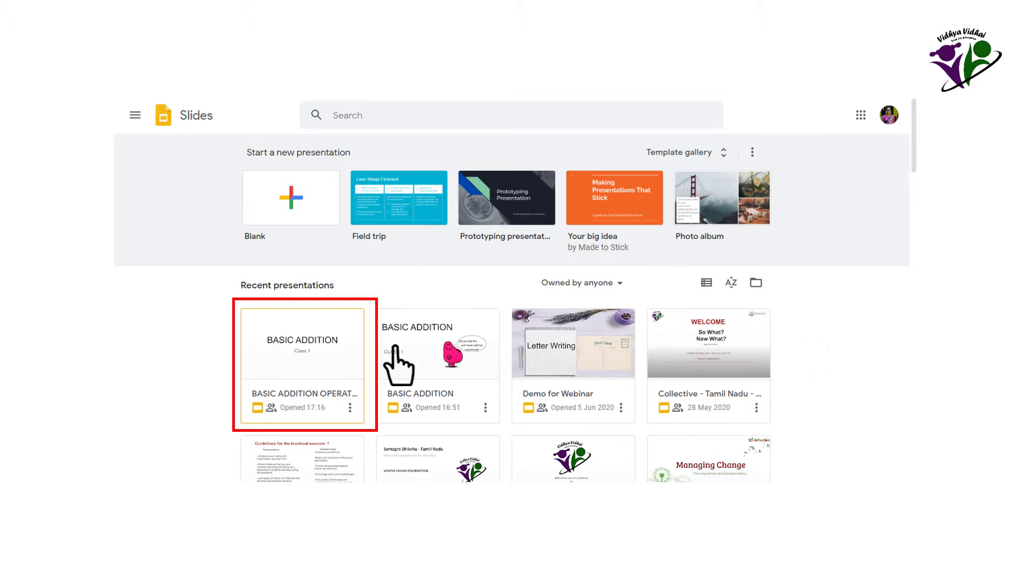
- Open the BASIC ADDITION OPERATION presentation
left_click(296, 347)
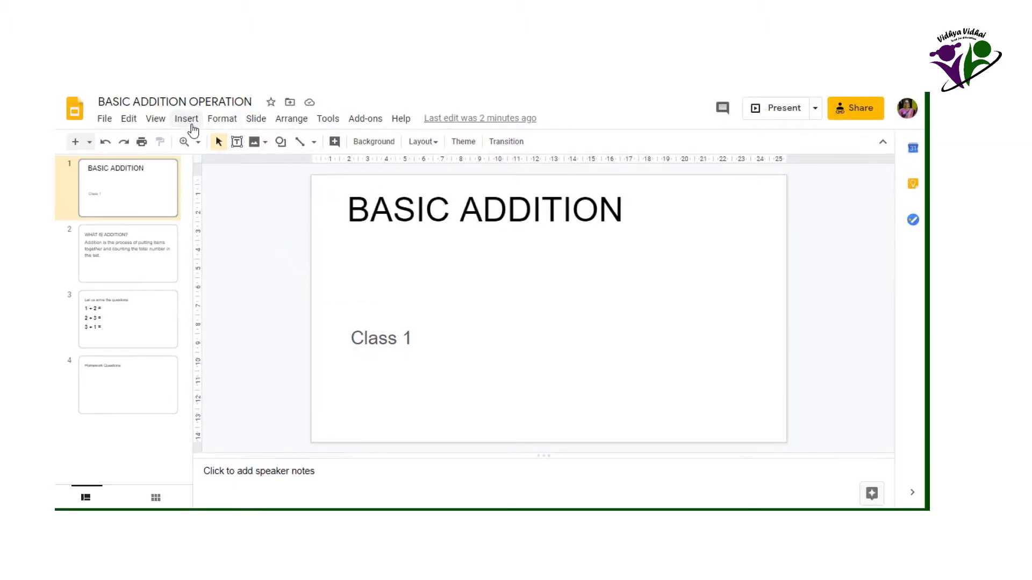
- Upload the Addition picture from the Downloads folder onto slide 1
left_click(193, 130)
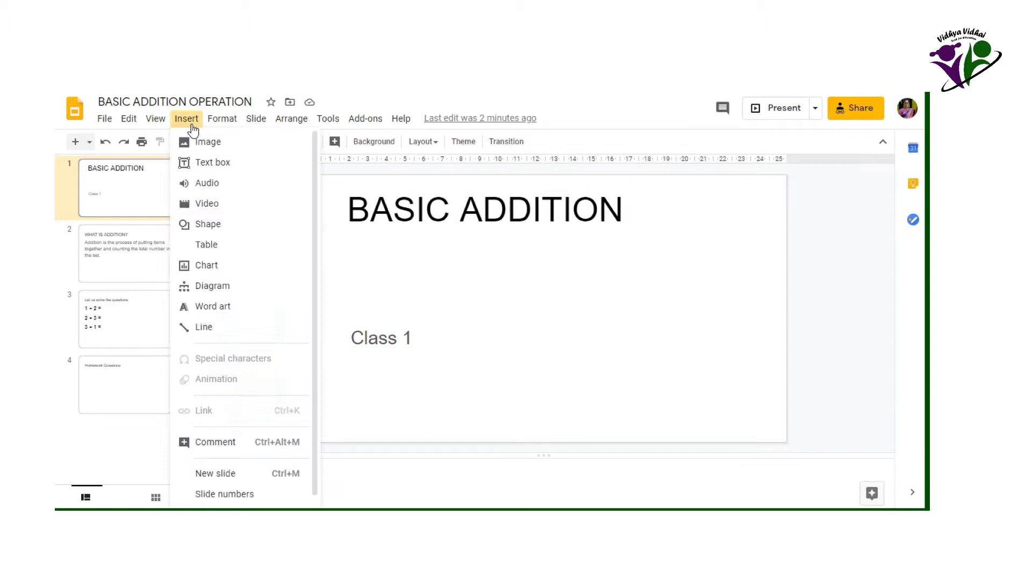
mouse_move(202, 142)
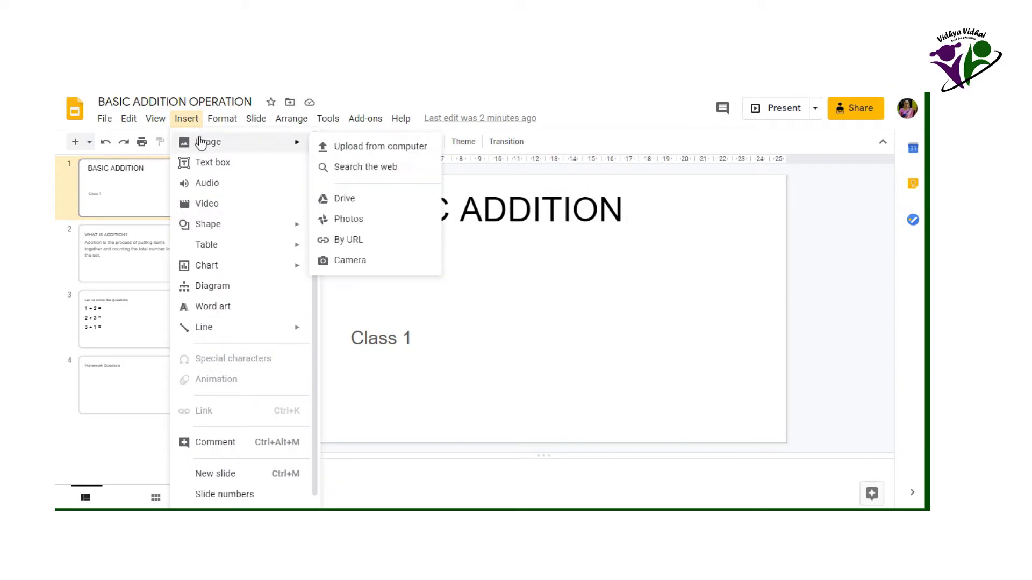
left_click(328, 145)
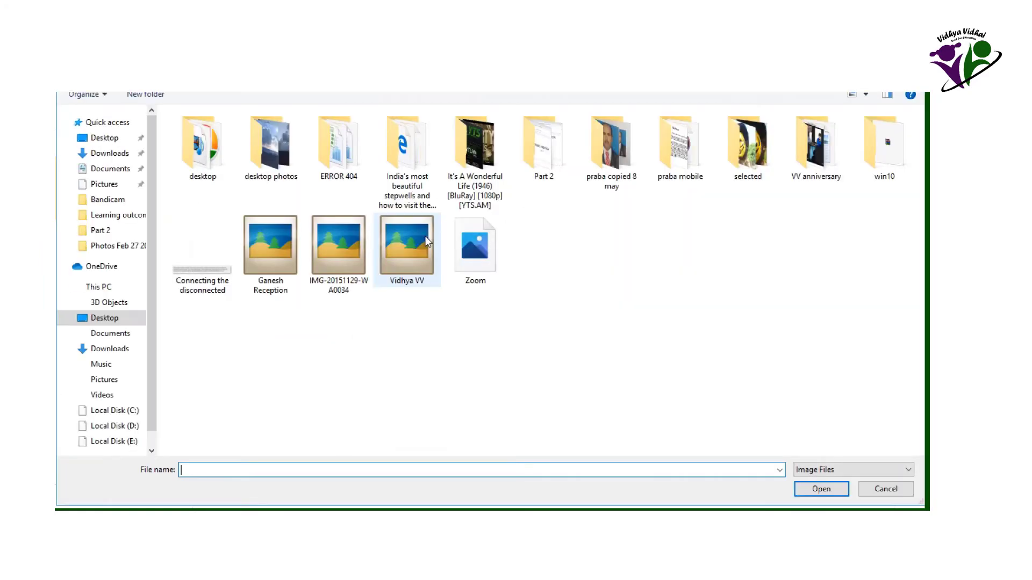
left_click(107, 154)
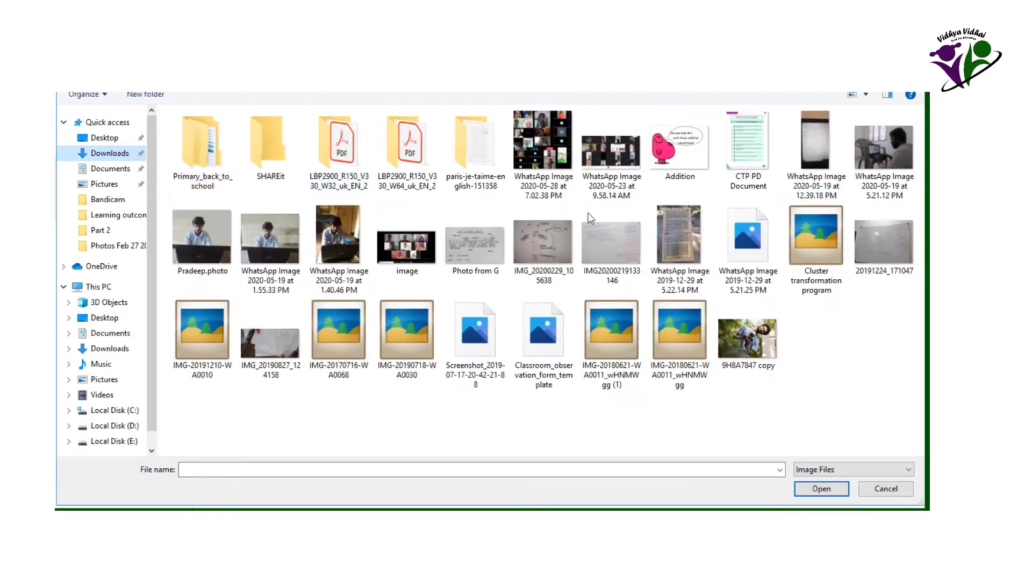
left_click(672, 177)
double_click(672, 181)
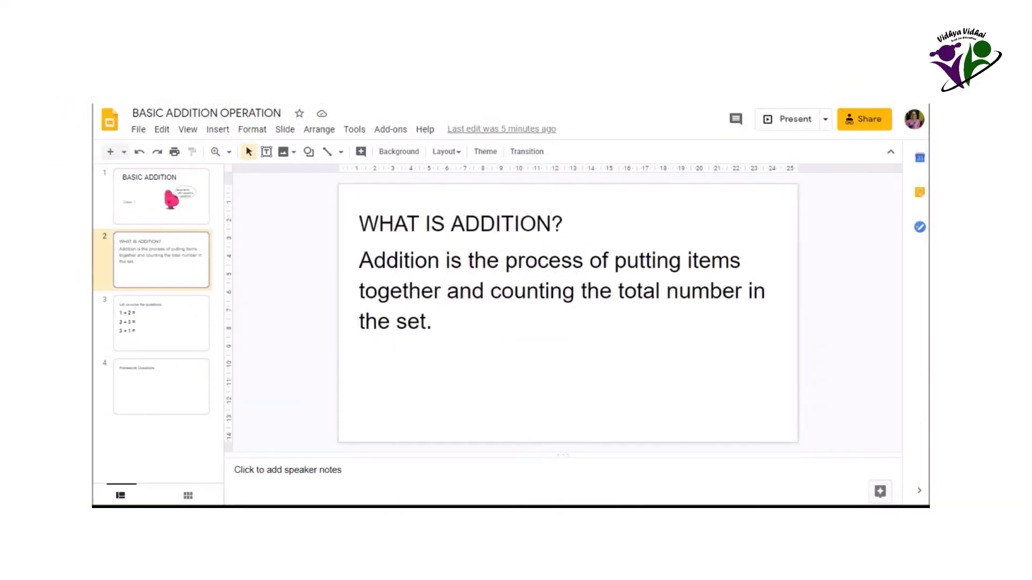
- Insert the chalkboard-and-apple picture from a web search for 'concept of addition for kindergarten'
left_click(217, 128)
mouse_move(236, 151)
left_click(375, 174)
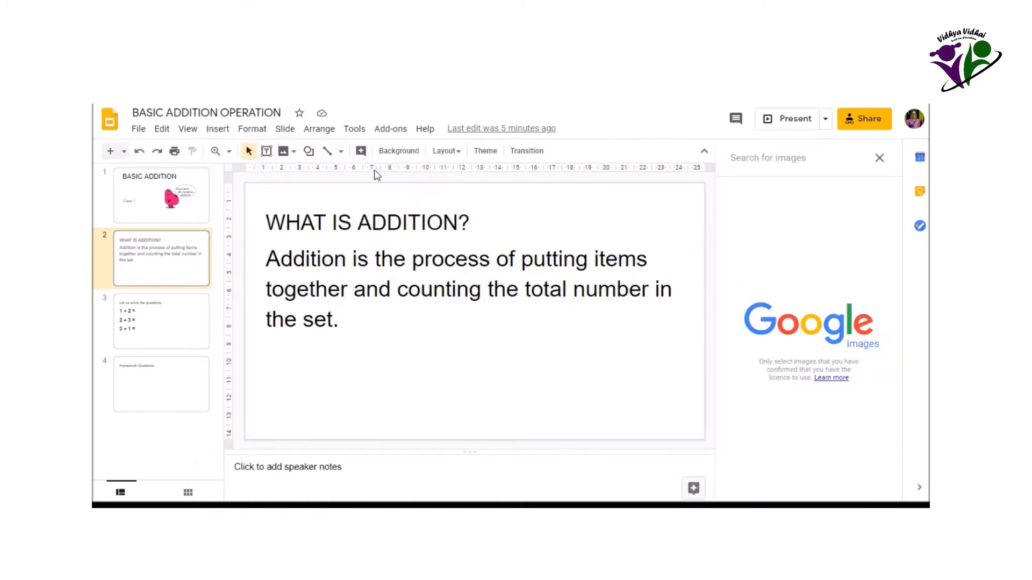
type("concept of")
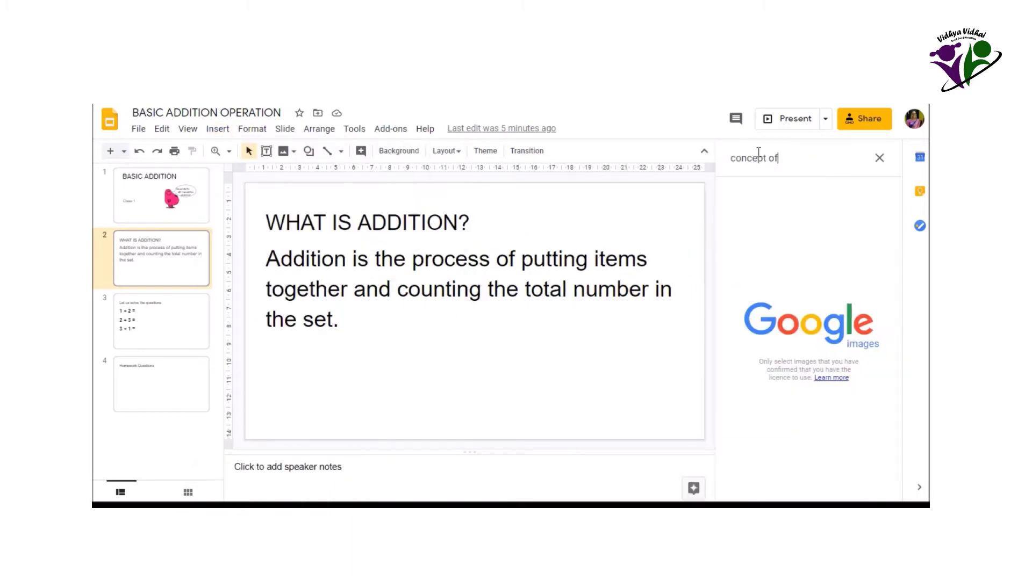
type(" addition for ki")
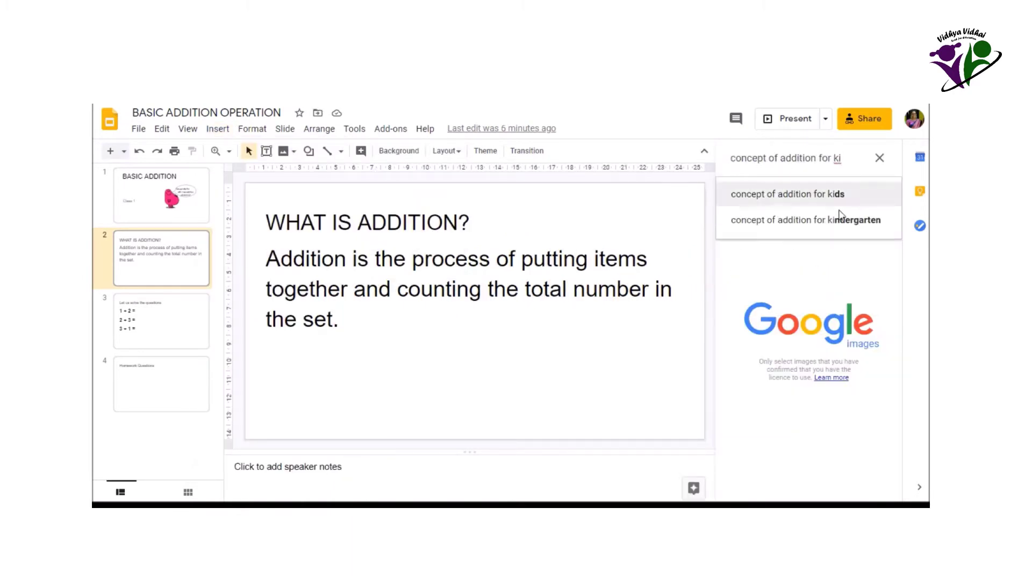
left_click(841, 222)
left_click(757, 229)
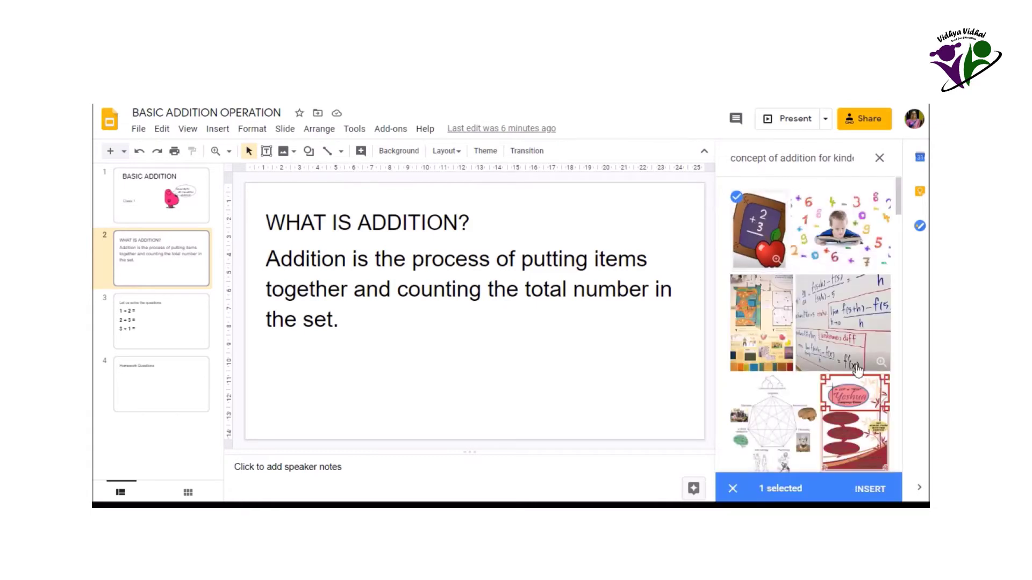
left_click(867, 490)
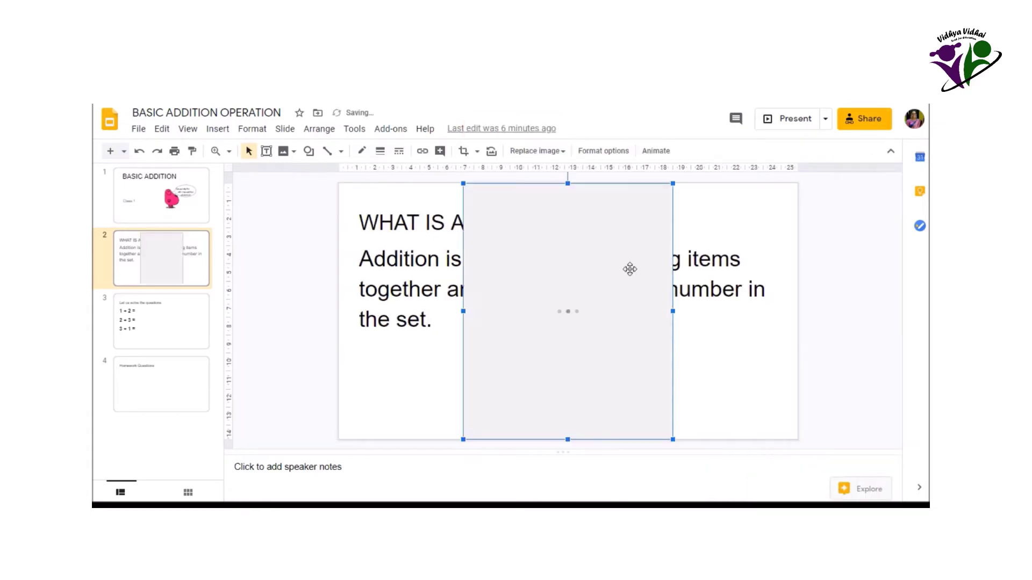
- Shrink the chalkboard picture into slide 2's lower right and add a blank slide after it
left_click_drag(569, 337, 560, 317)
left_click_drag(556, 344, 698, 341)
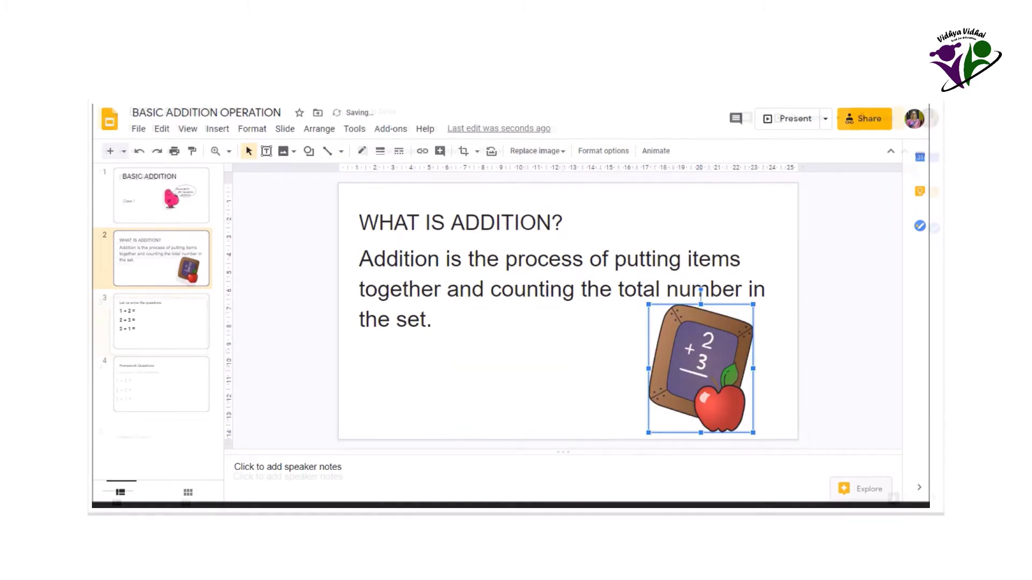
key("ctrl+m")
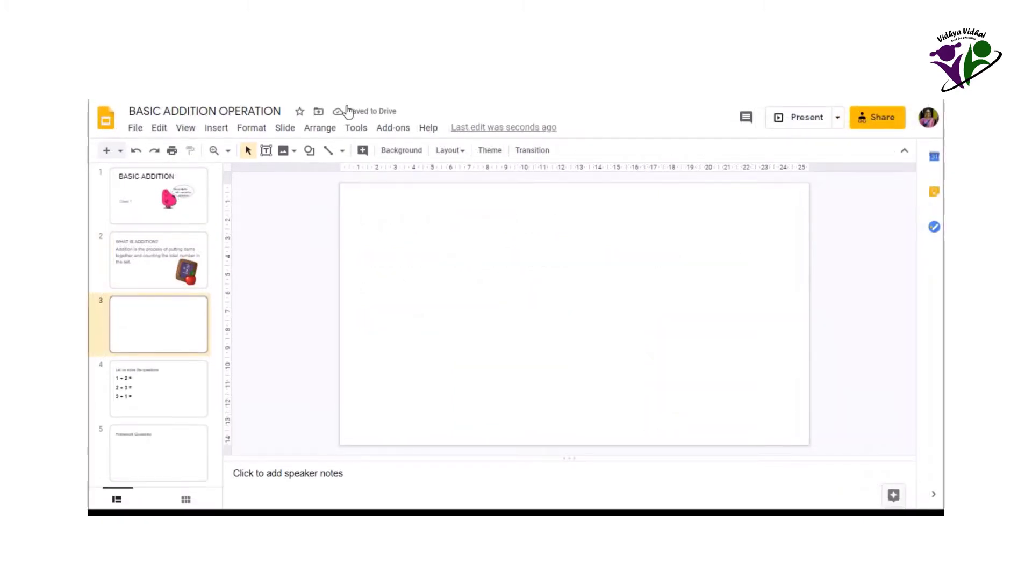
- Embed the YouTube video 'Basic Addition for Kids', found by searching 'addition for kids', on slide 3
left_click(211, 131)
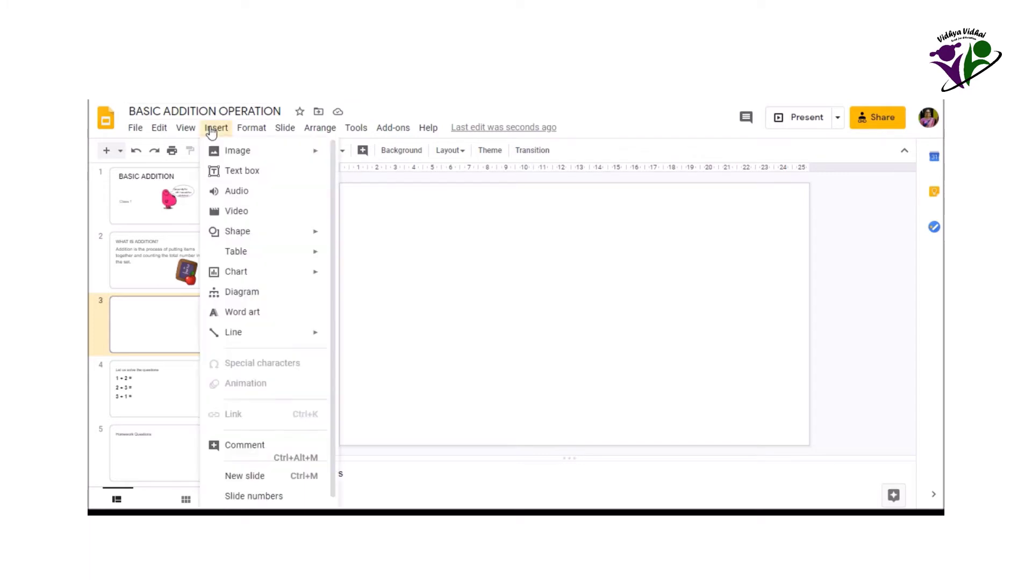
left_click(232, 212)
type("addition for kids")
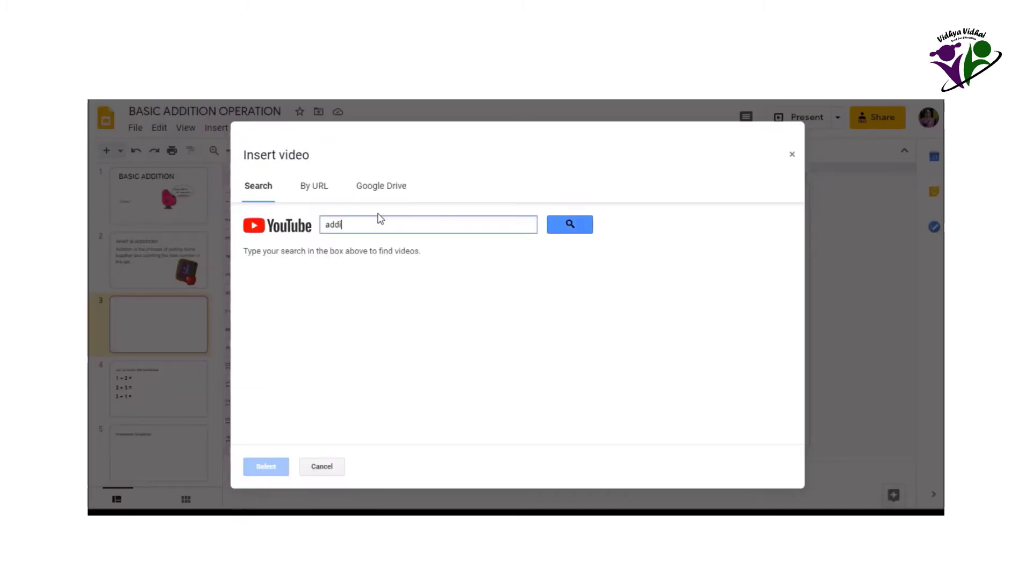
key("Return")
left_click(349, 394)
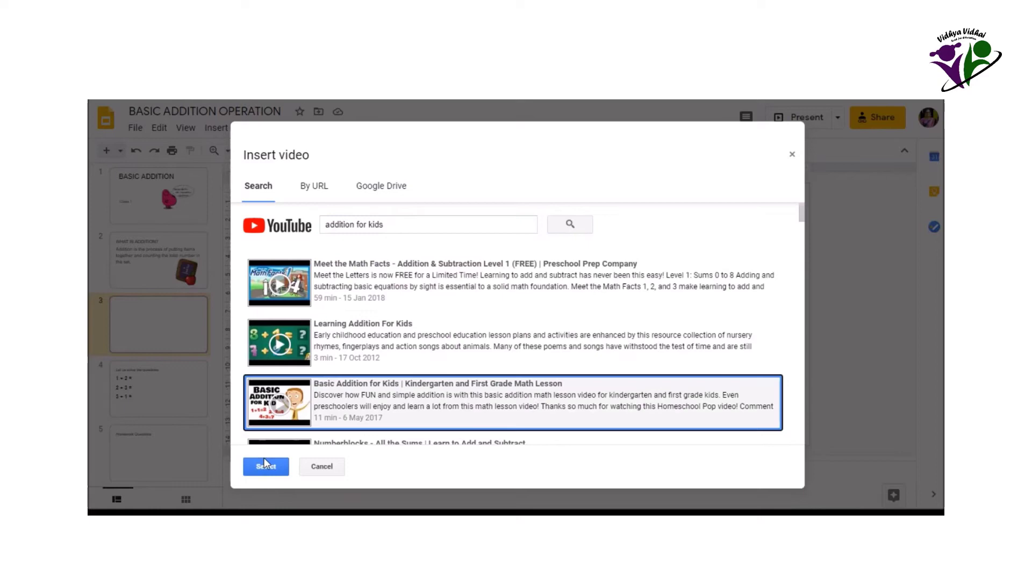
key("Return")
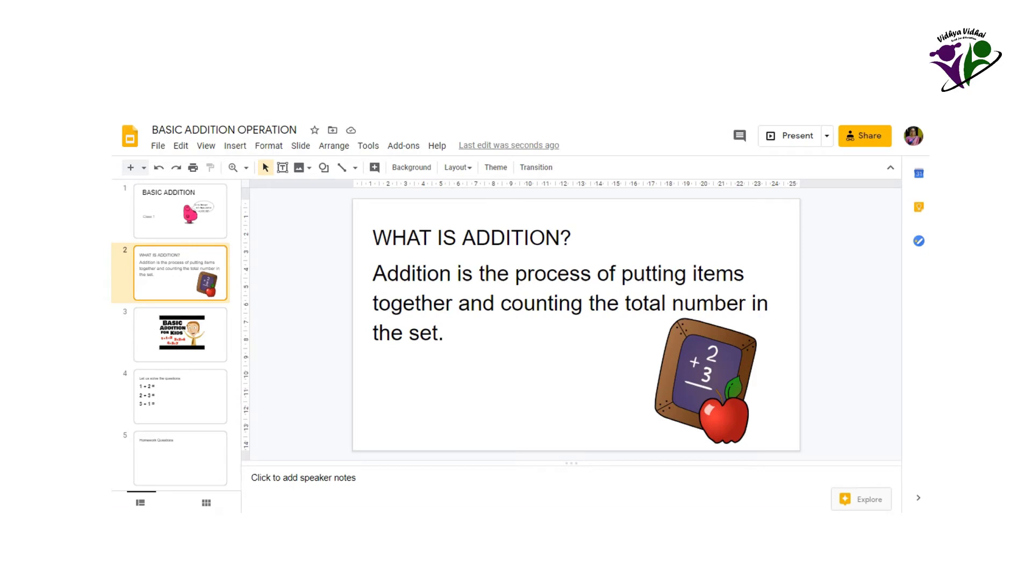
- Apply a Cube transition to slide 2
left_click(305, 145)
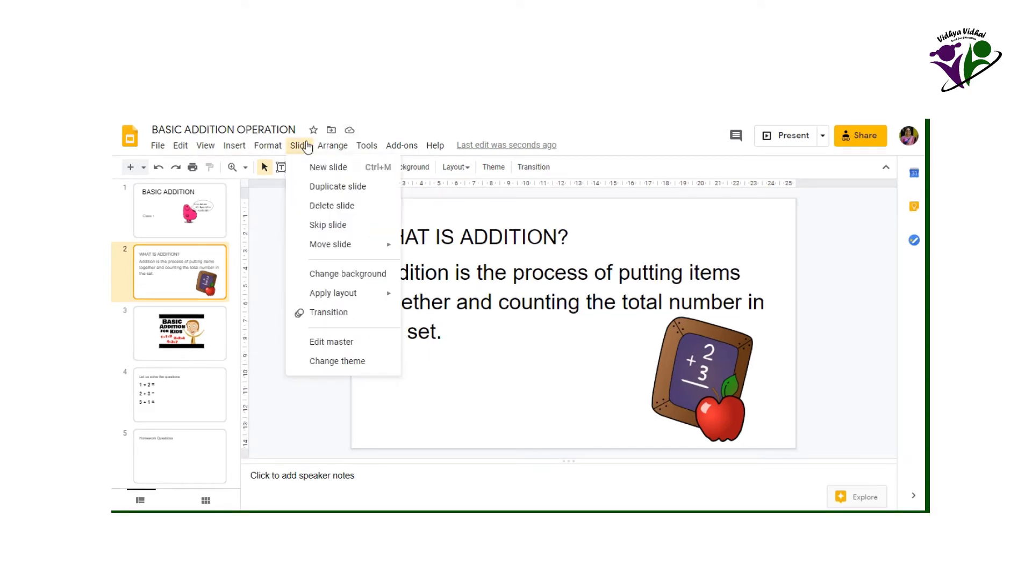
left_click(329, 313)
left_click(729, 244)
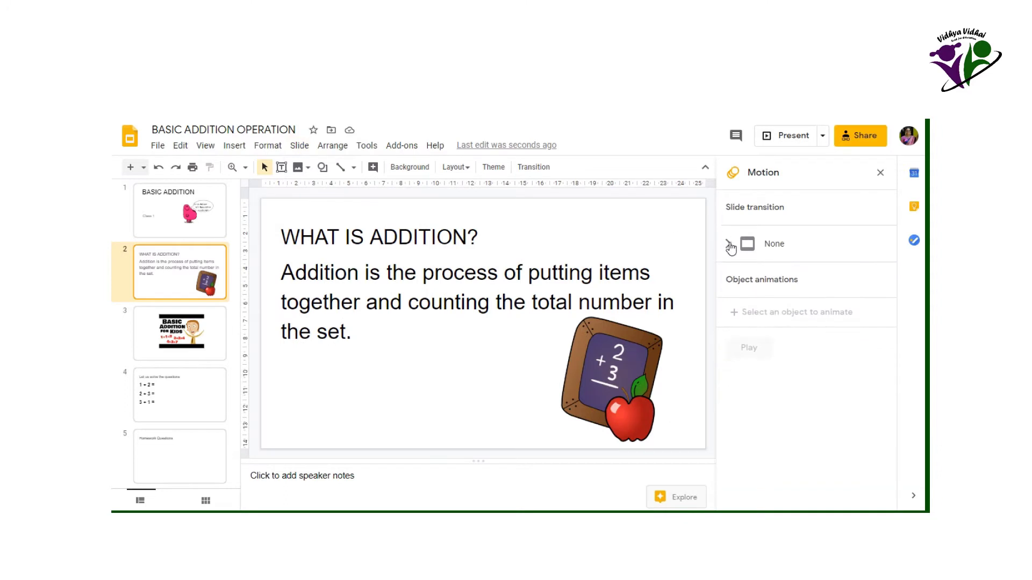
left_click(729, 244)
left_click(780, 283)
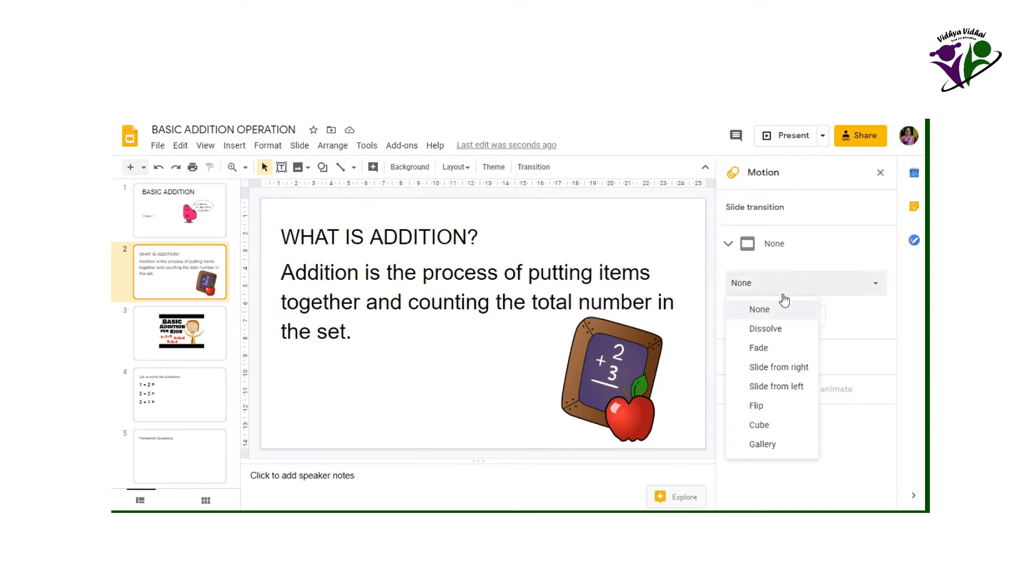
left_click(779, 426)
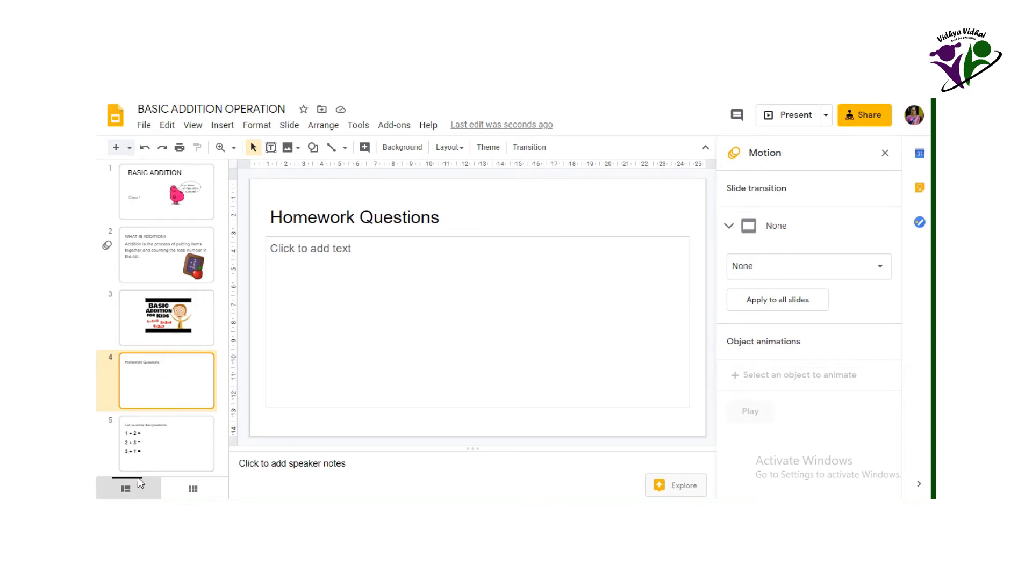
- Cut the 'Let us solve the questions' slide and paste it after Homework Questions as slide 5
left_click_drag(138, 478, 138, 474)
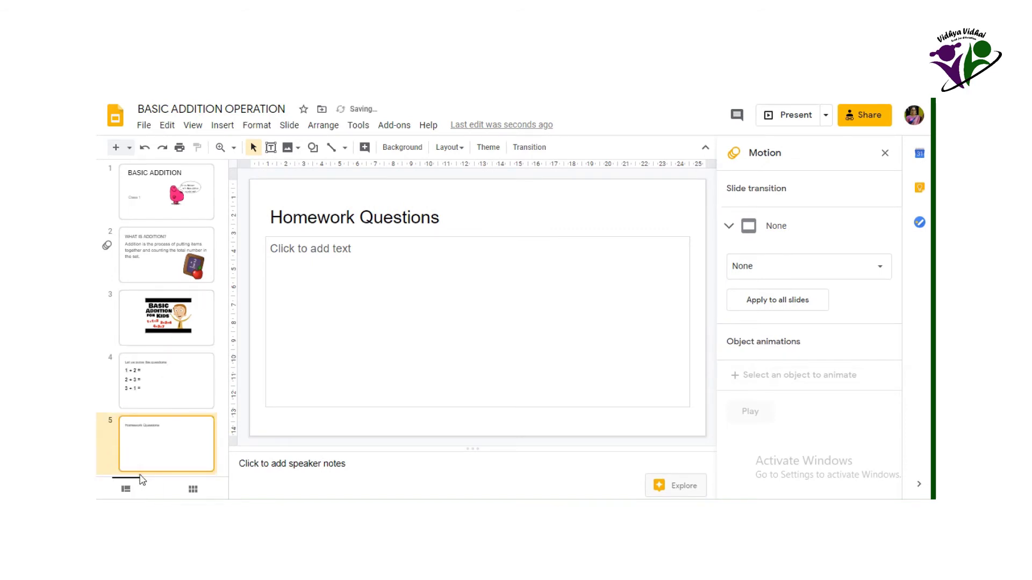
left_click(173, 397)
right_click(171, 397)
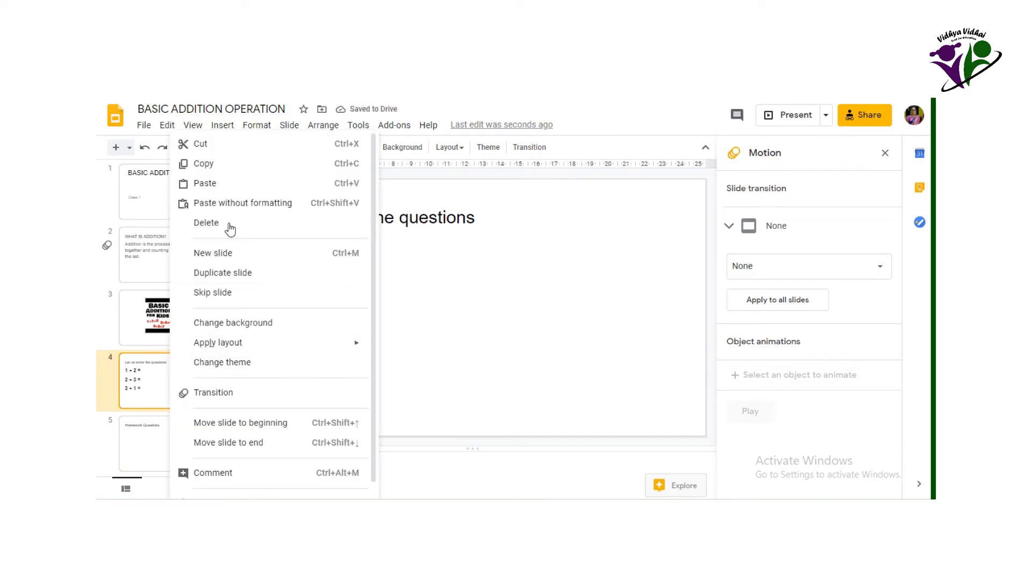
left_click(249, 143)
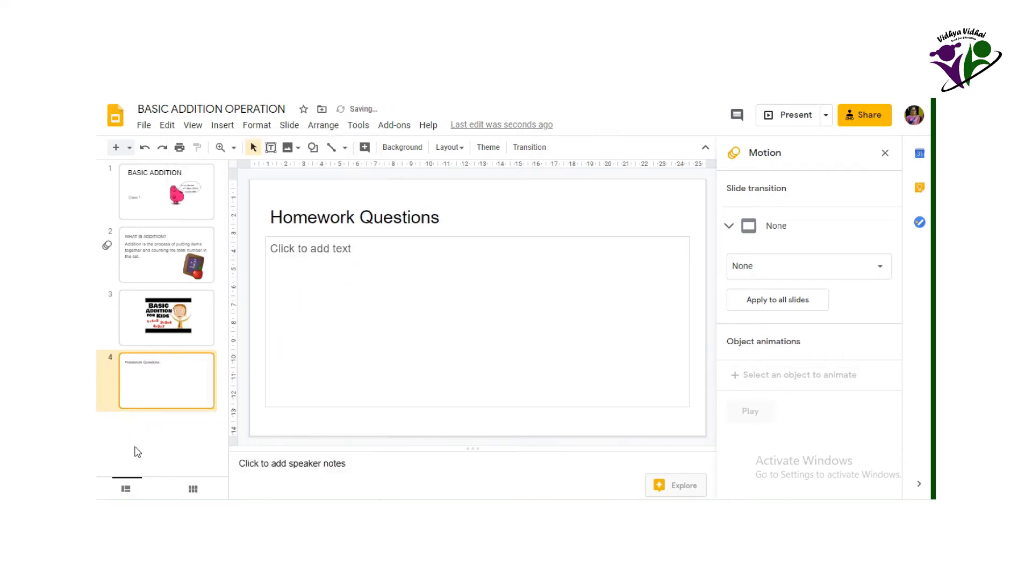
left_click(119, 437)
right_click(120, 438)
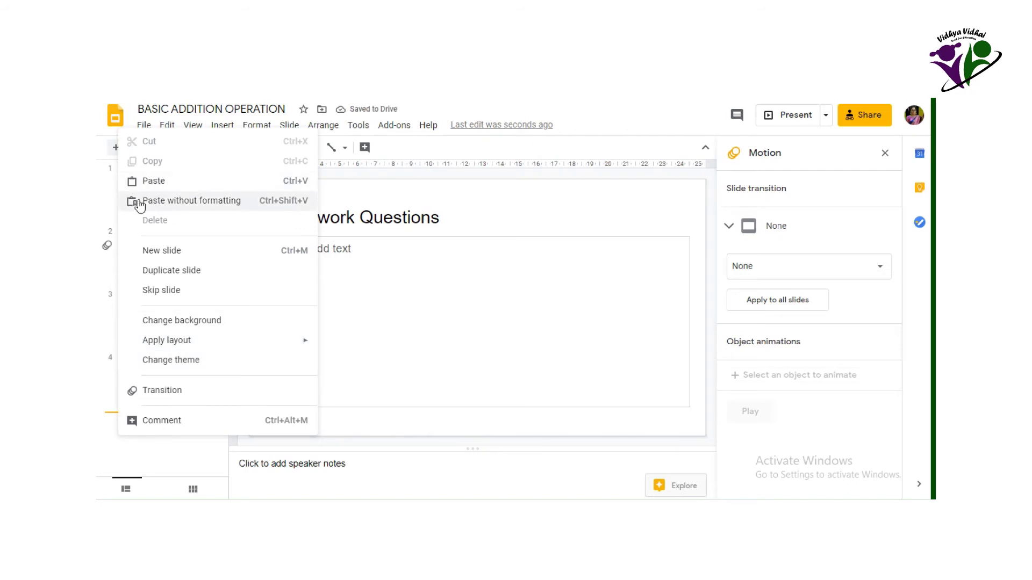
left_click(151, 183)
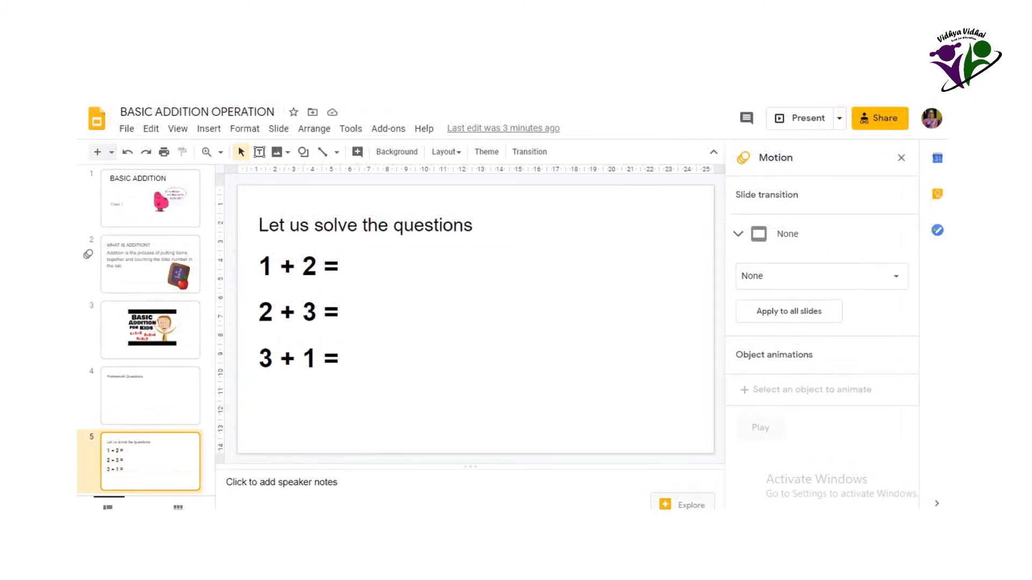
- Duplicate the questions slide as slide 6 and change its first sum to 1 + 3
right_click(138, 464)
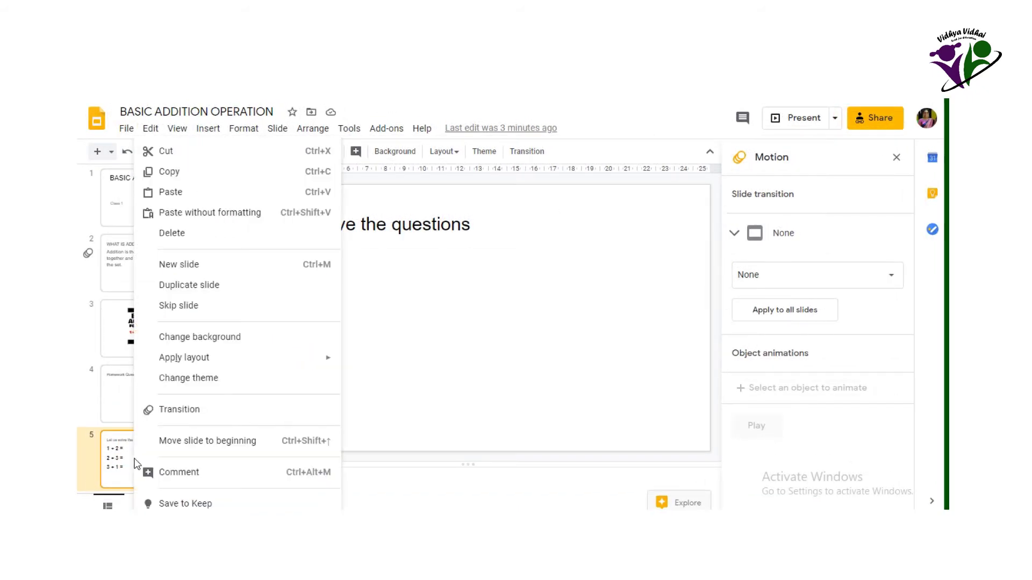
left_click(215, 284)
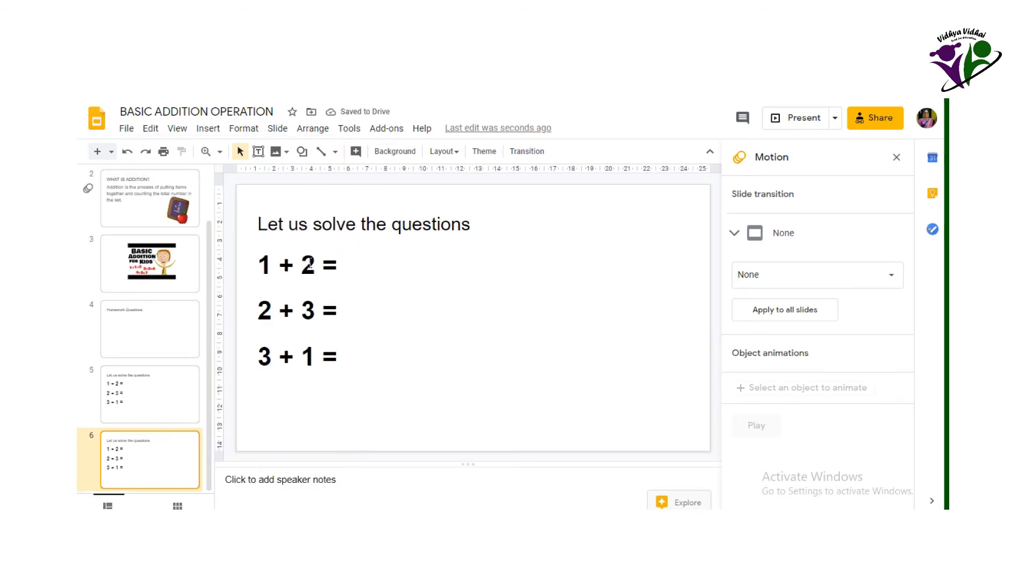
left_click(310, 263)
key("BackSpace")
type("3")
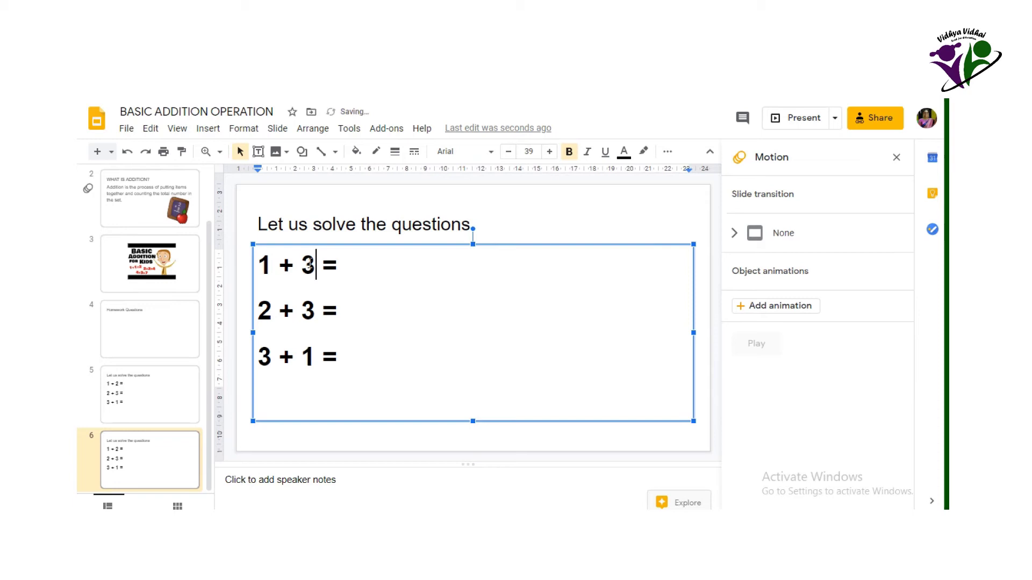
- Change the second sum to 4 + 2 and the third sum to 1 + 1
left_click(270, 308)
key("BackSpace")
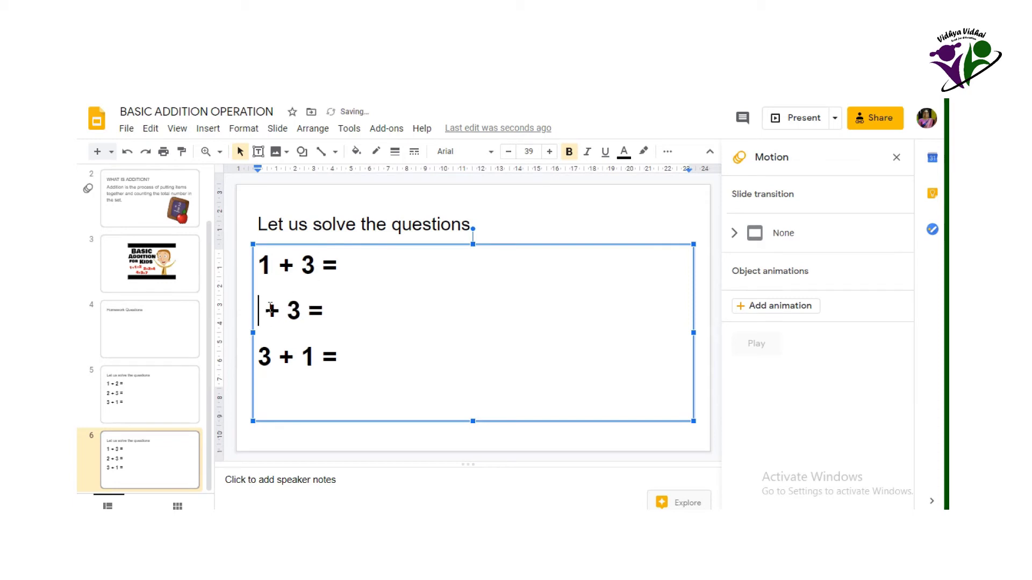
type("4")
left_click(312, 307)
key("BackSpace")
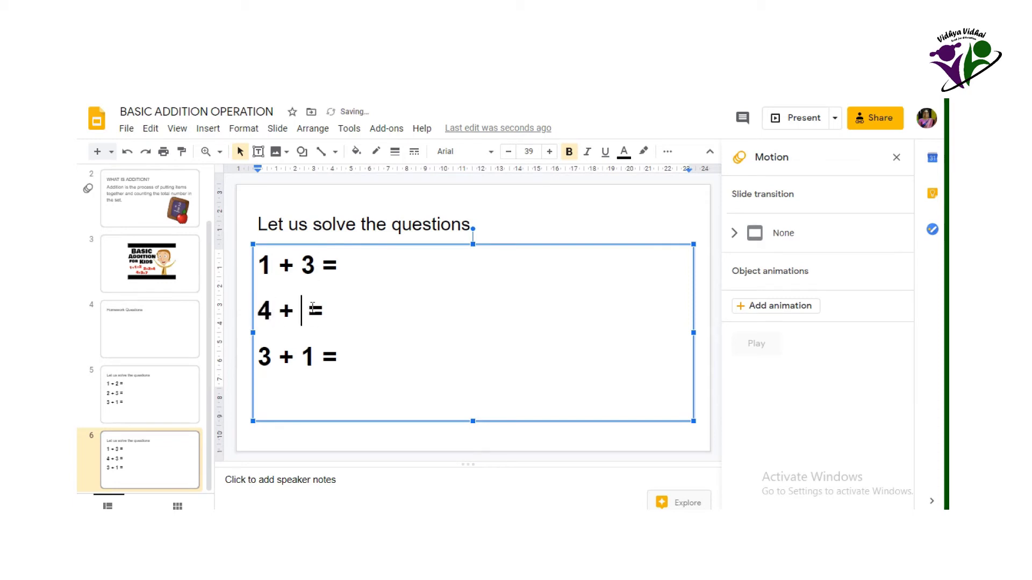
type("2")
left_click(270, 359)
key("BackSpace")
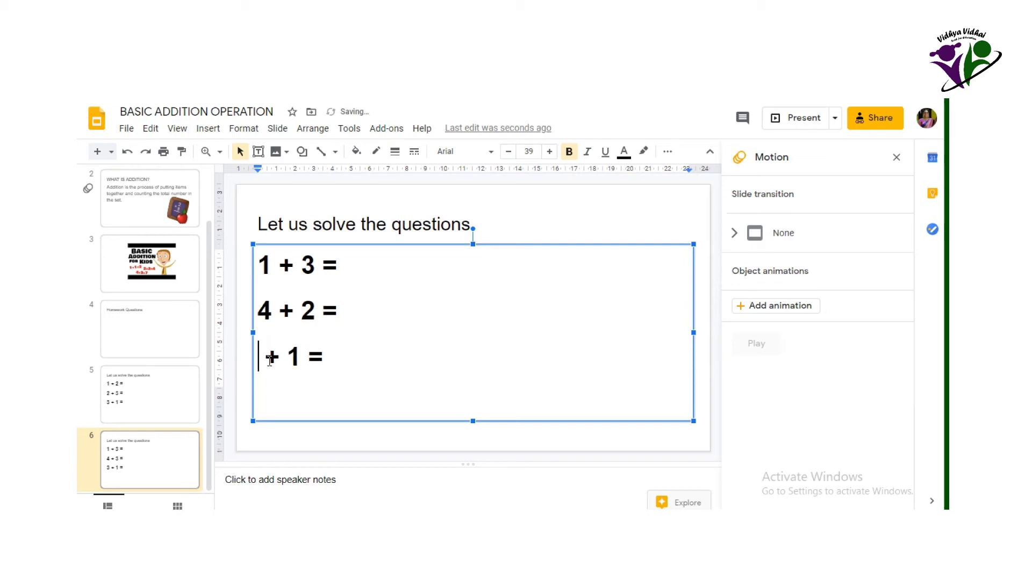
type("1")
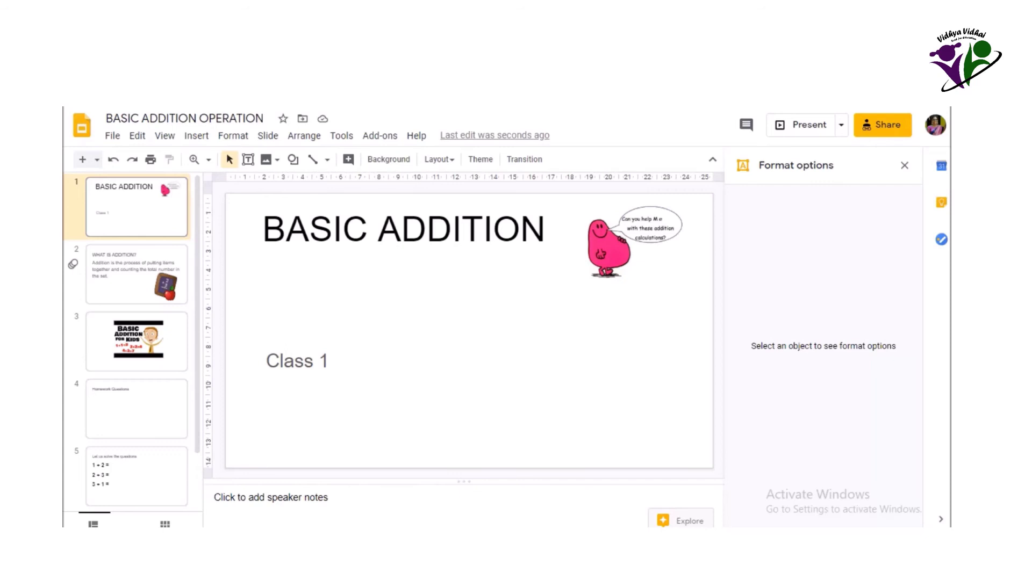
- Set the title slide background to the colourful 012 image from a 'numbers' image search
left_click(390, 160)
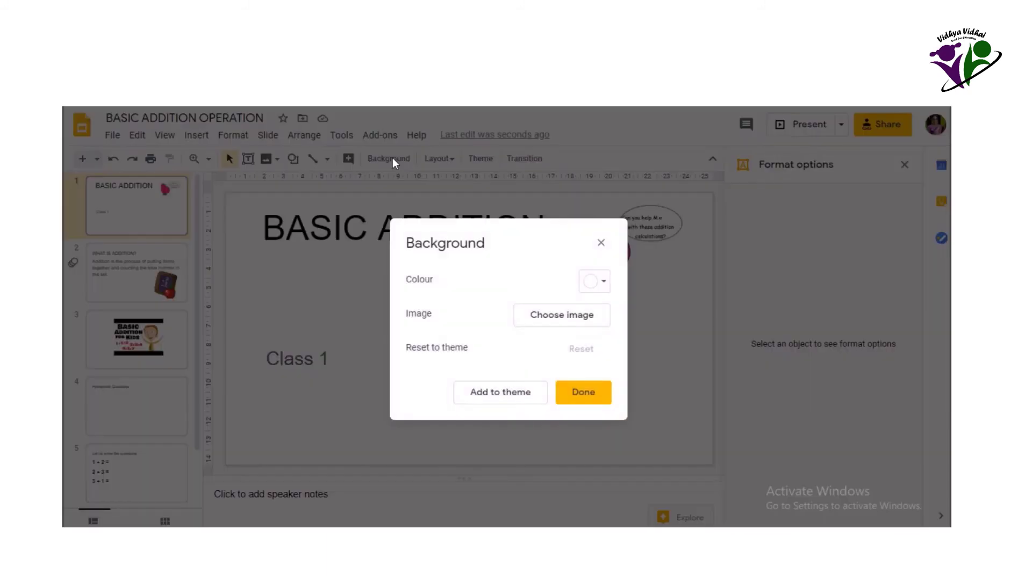
left_click(539, 315)
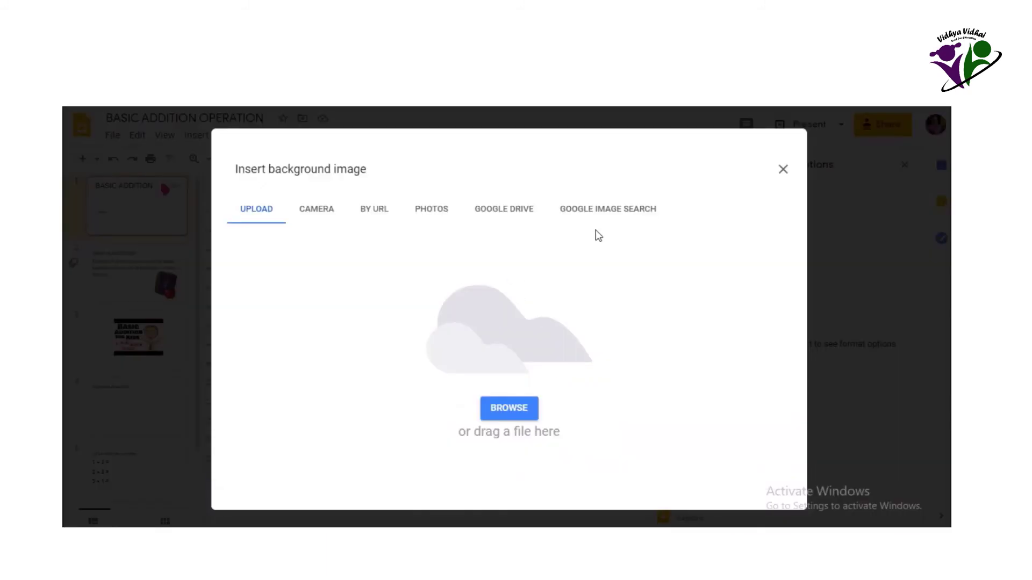
left_click(593, 216)
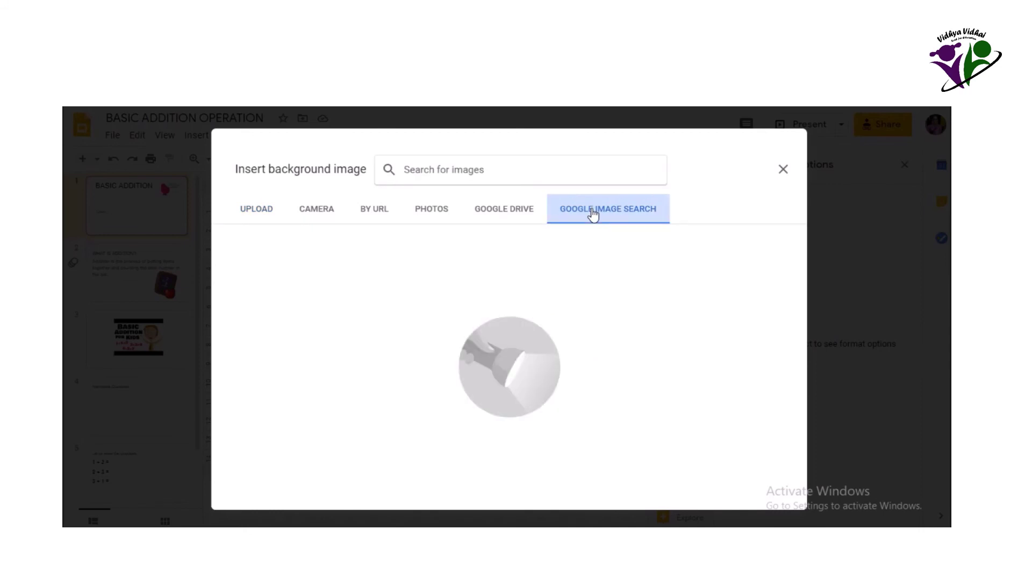
left_click(471, 173)
type("numbers")
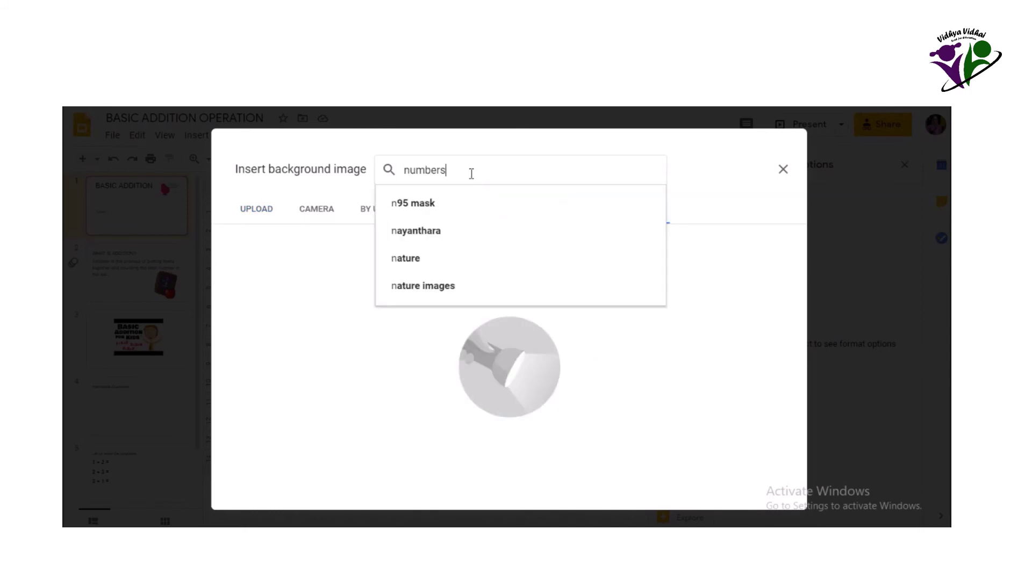
key("Return")
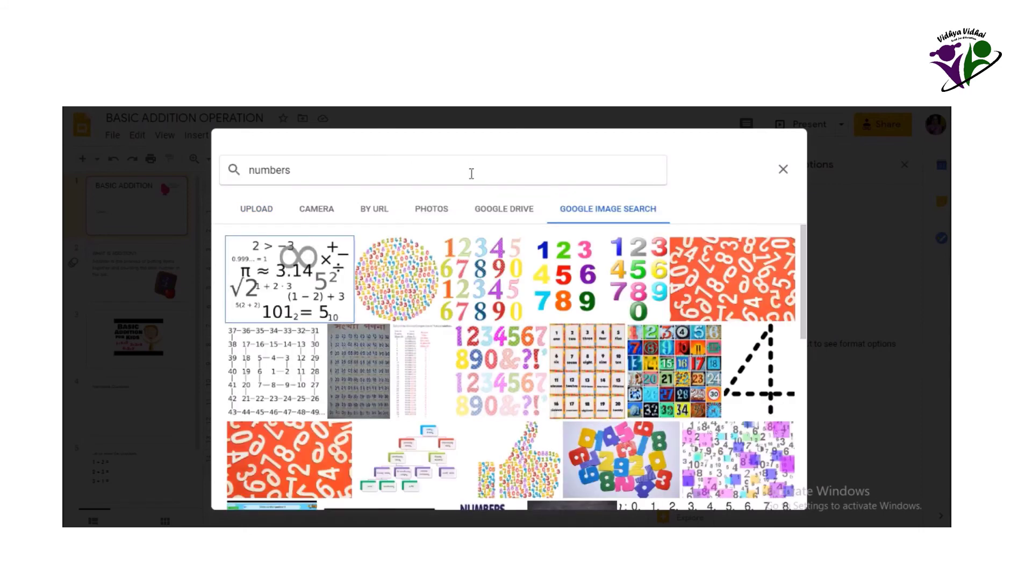
scroll(807, 388, "down", 4)
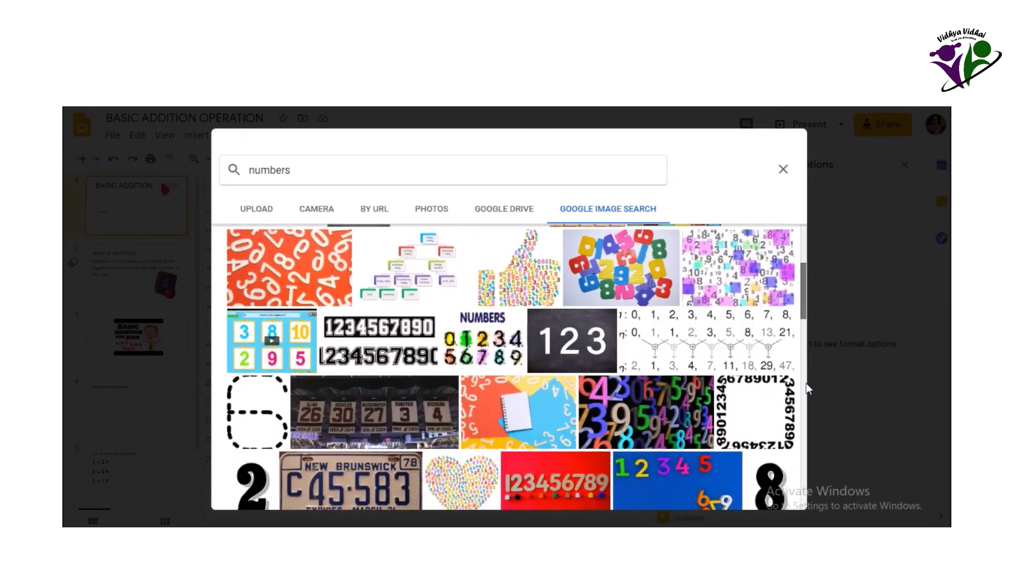
scroll(806, 409, "down", 4)
left_click(739, 395)
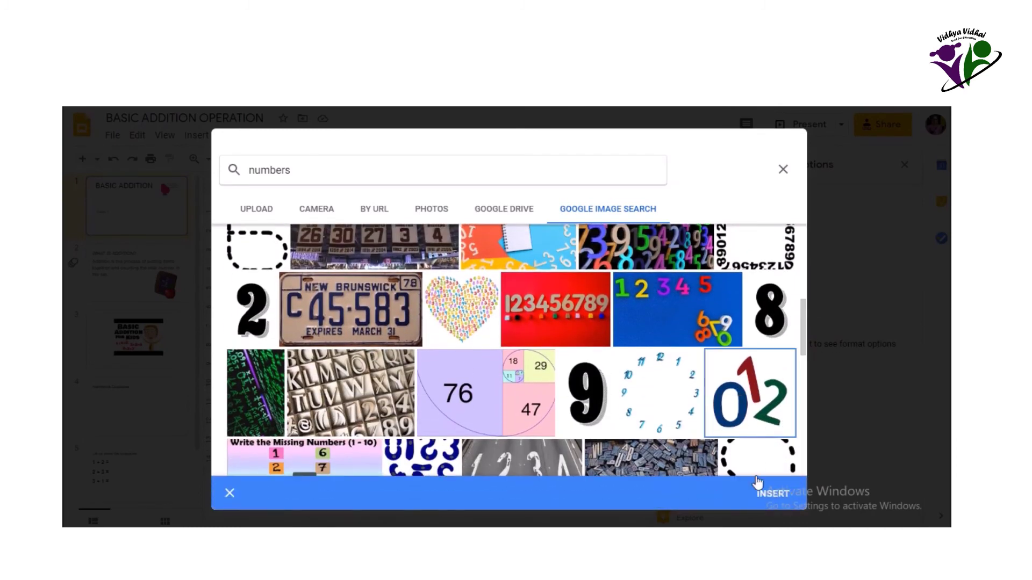
left_click(763, 492)
left_click(570, 400)
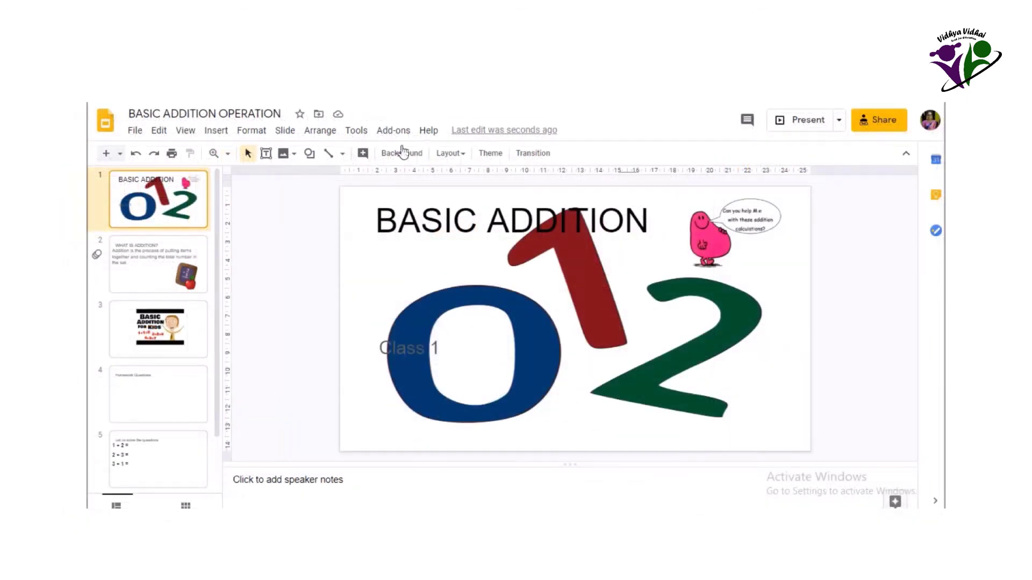
- On the master slide, insert the Addition cartoon, shrink it and place it lower-left
left_click(285, 130)
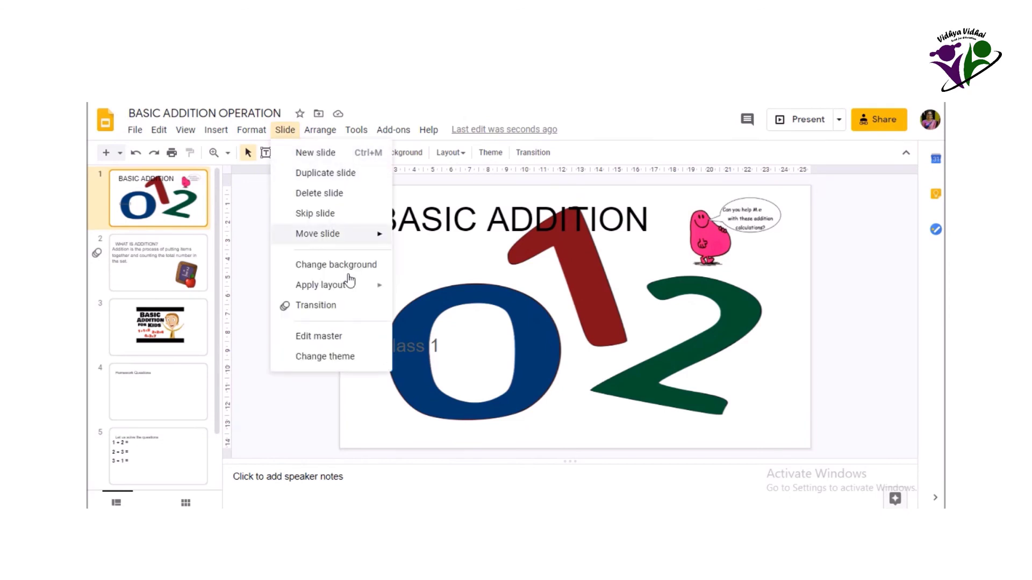
left_click(340, 334)
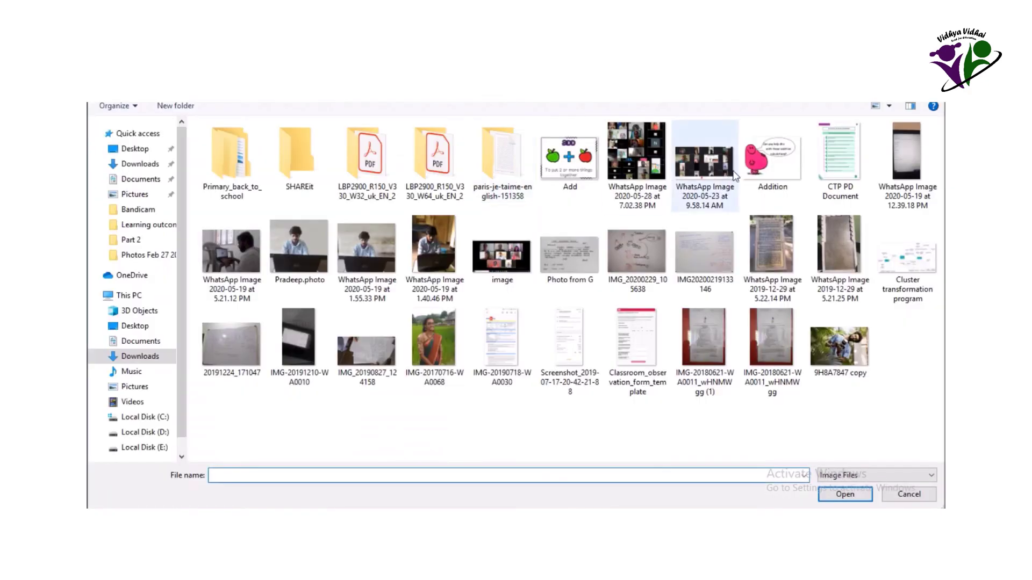
left_click(775, 143)
left_click(847, 491)
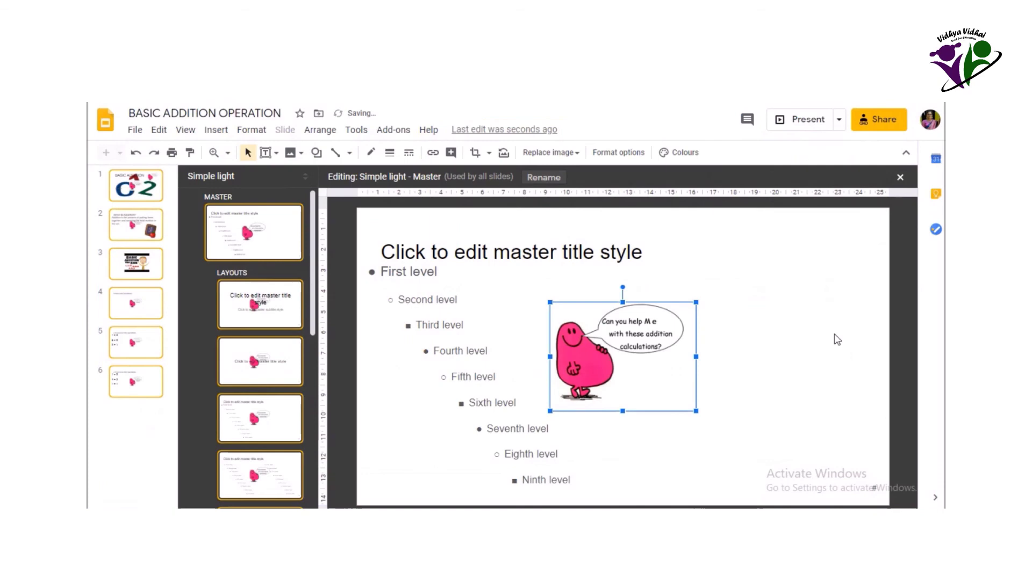
left_click_drag(550, 302, 628, 360)
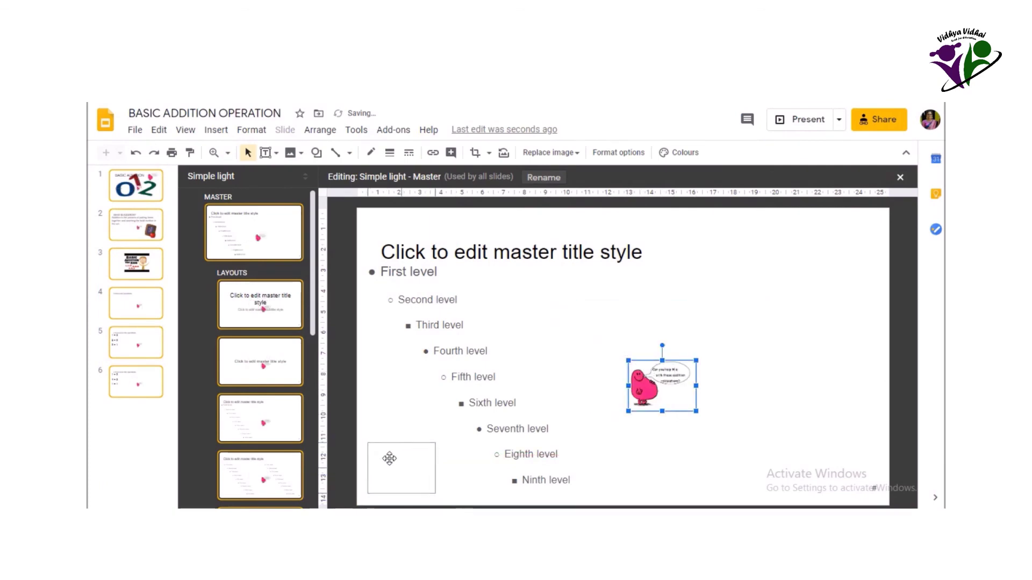
left_click_drag(389, 457, 390, 458)
- Return to the slides and check the cartoon on slide 2 and the video slide
left_click(134, 186)
left_click(144, 246)
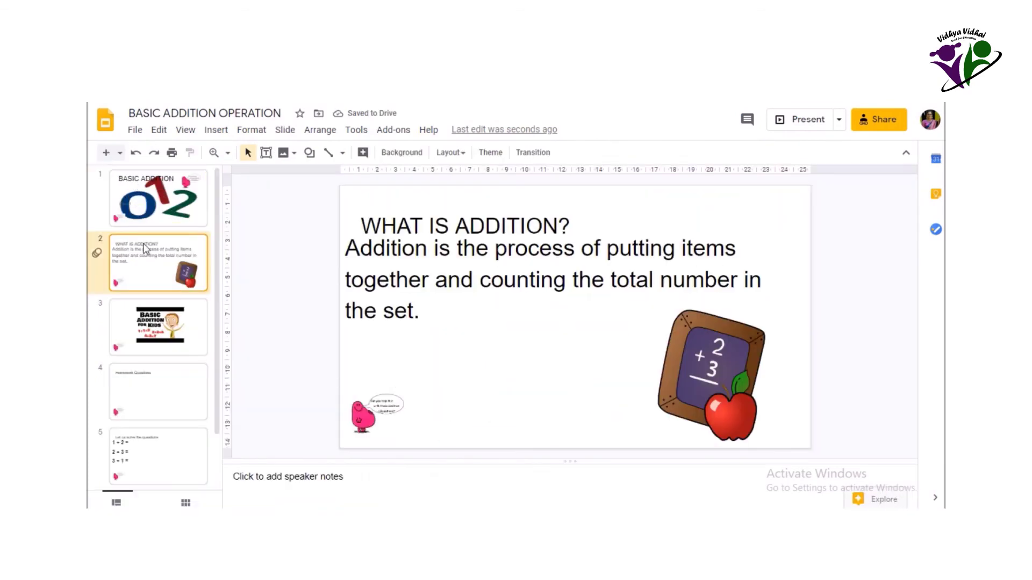
left_click(160, 329)
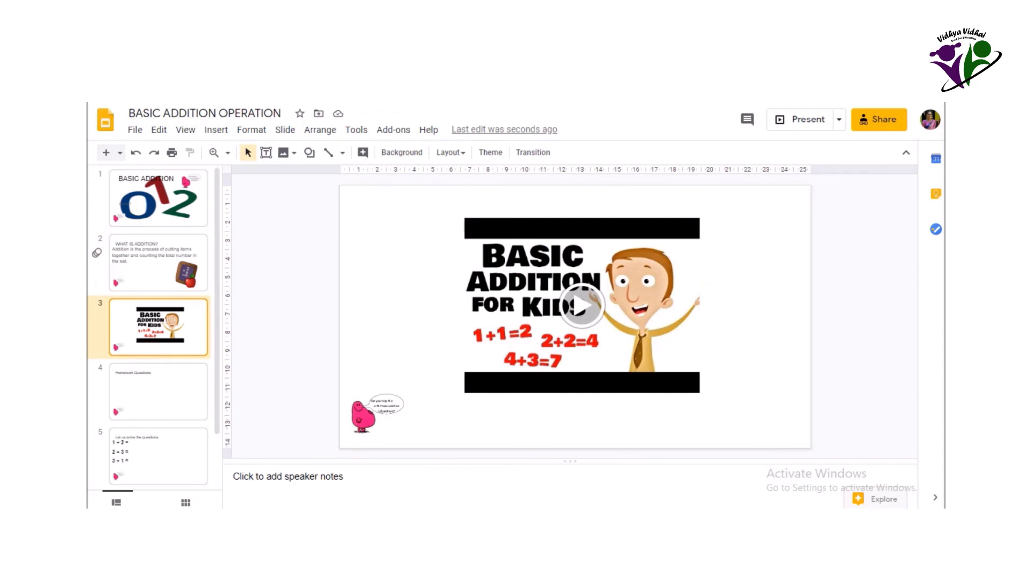